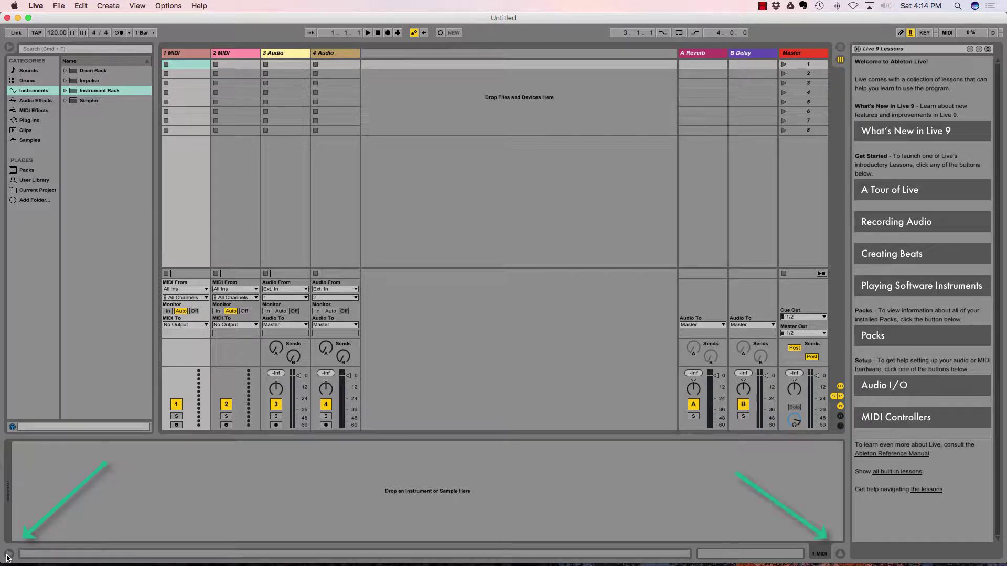
- Hide and show again the browser and the device detail view, and check the Info option among the view settings
{"action": "left_click", "coordinate": [8, 48]}
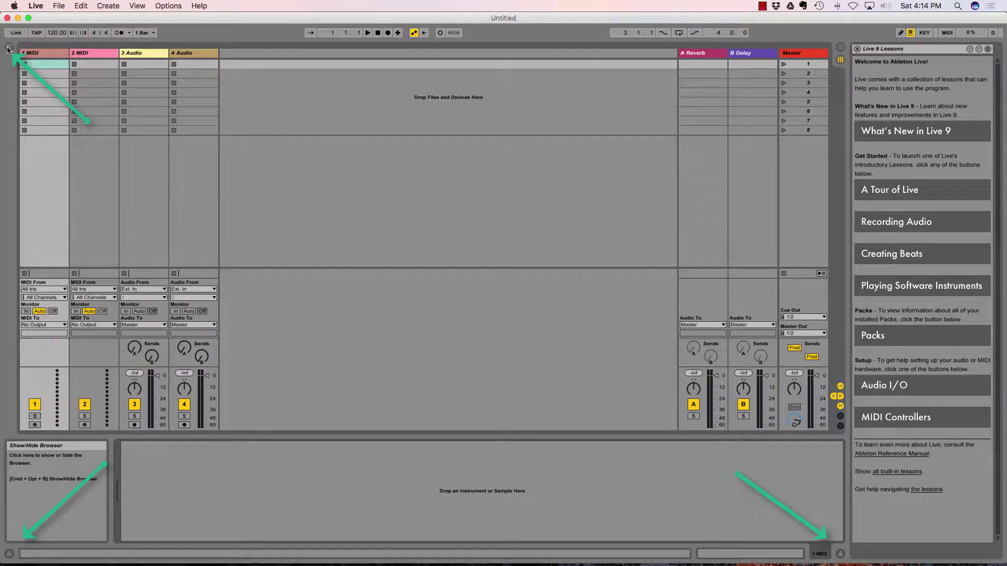
{"action": "left_click", "coordinate": [9, 48]}
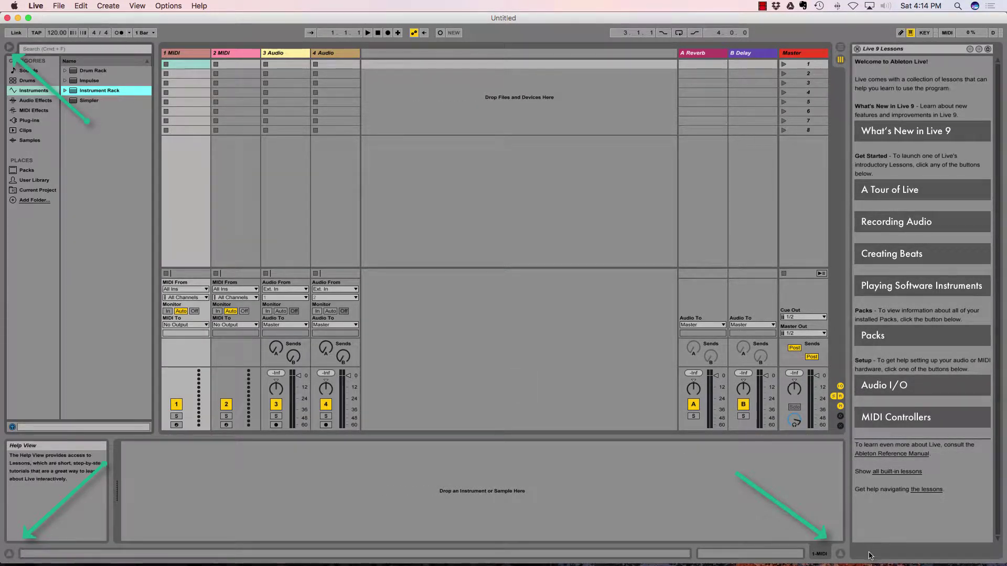
{"action": "left_click", "coordinate": [840, 555]}
{"action": "left_click", "coordinate": [840, 554]}
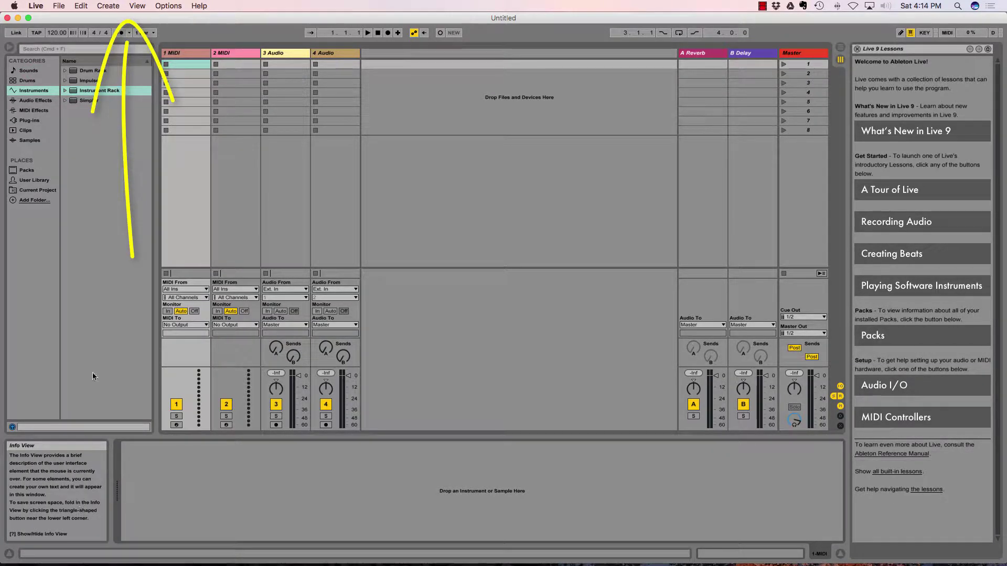
{"action": "left_click", "coordinate": [137, 6]}
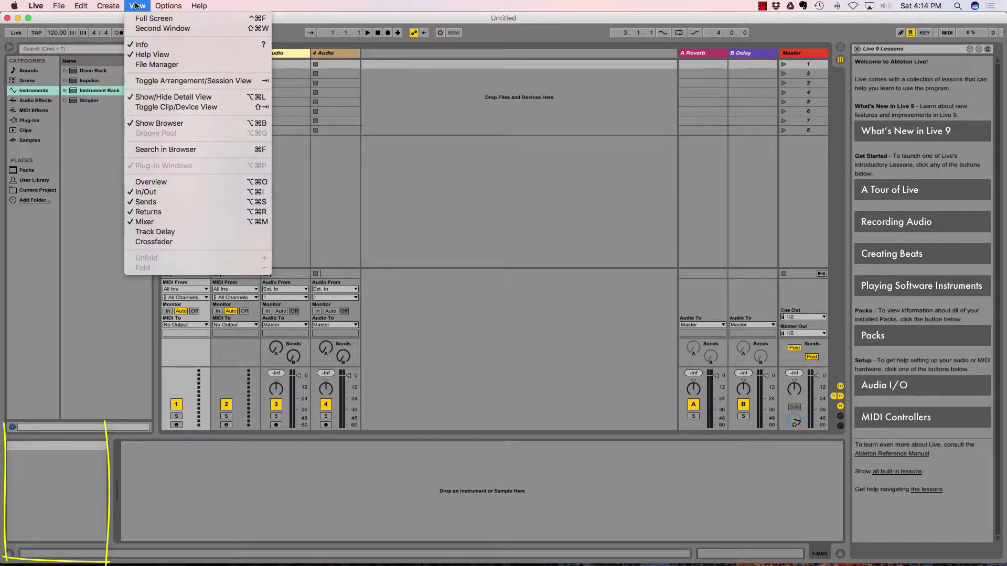
{"action": "left_click", "coordinate": [151, 46]}
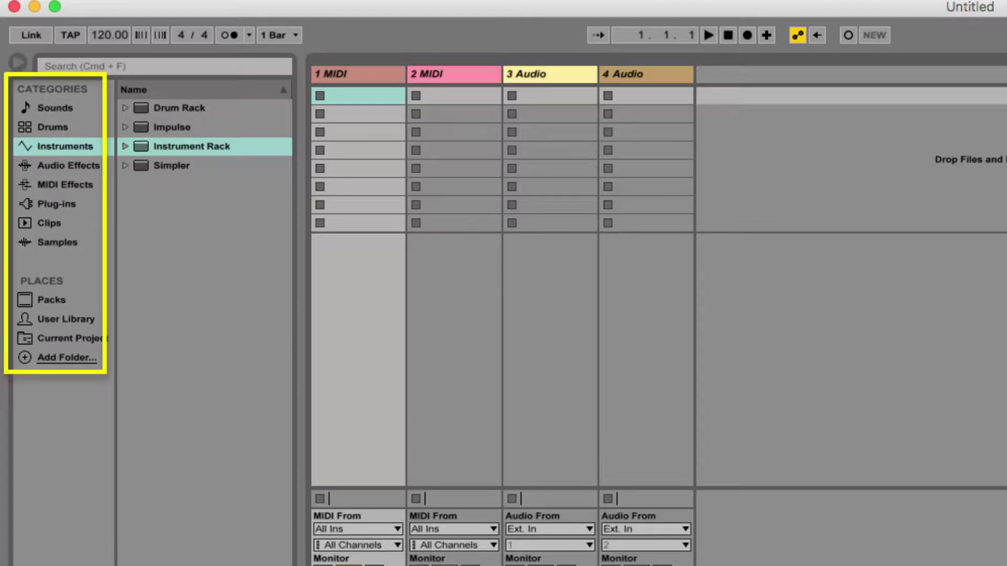
- In the Instruments category, expand Instrument Rack and its Bass folder, and preview Analog Saw Bass.adg
{"action": "left_click", "coordinate": [112, 147]}
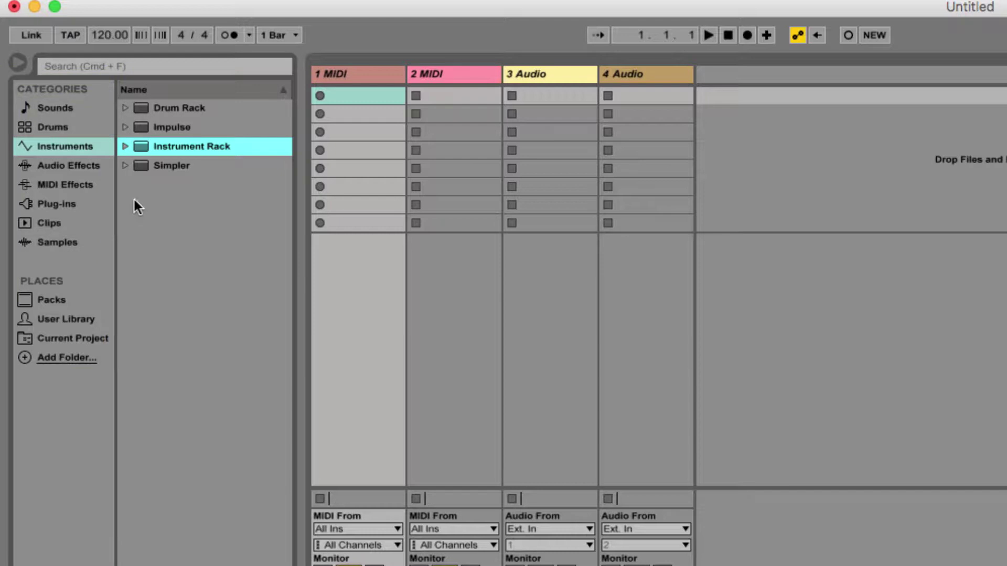
{"action": "left_click", "coordinate": [125, 147]}
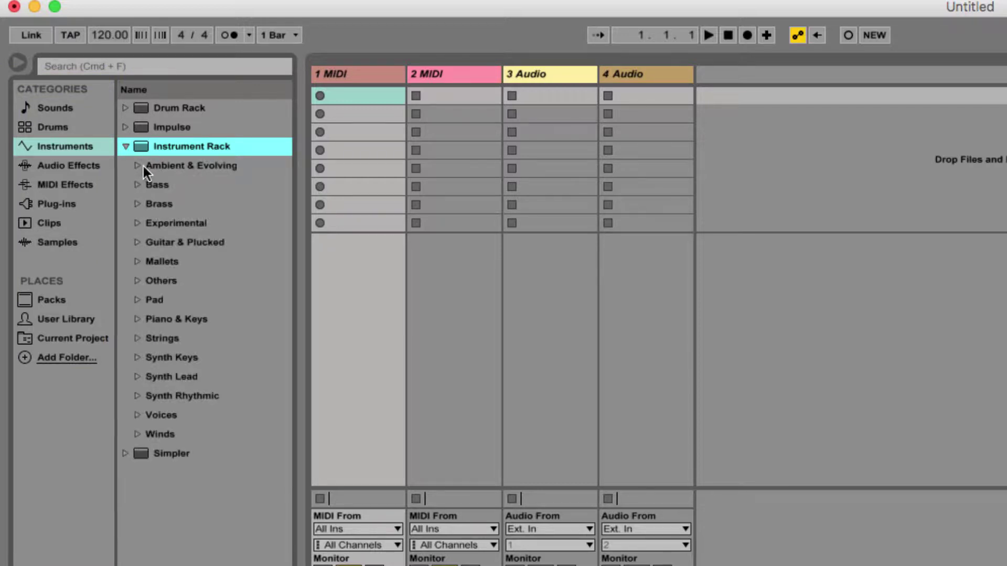
{"action": "left_click", "coordinate": [140, 185]}
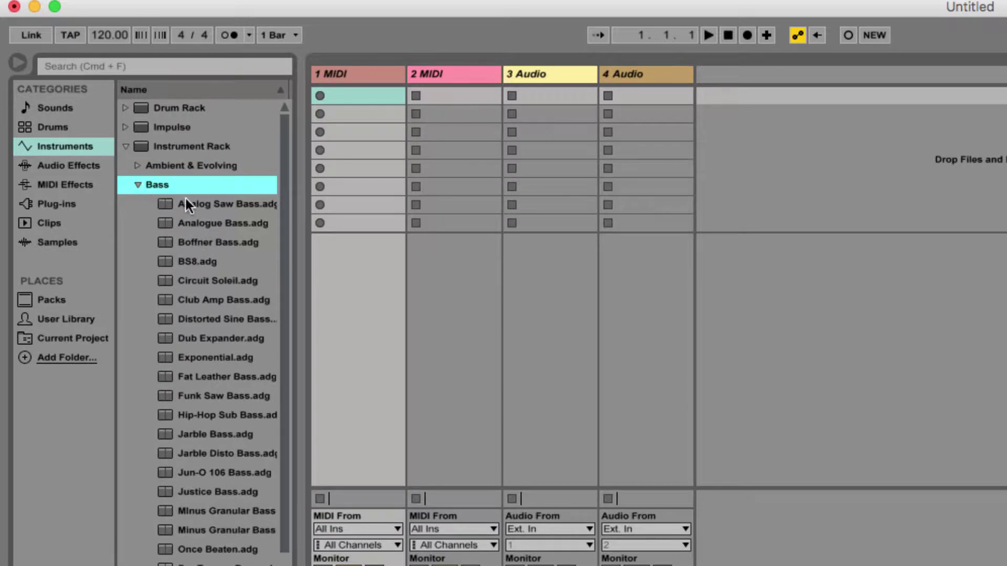
{"action": "left_click", "coordinate": [201, 210]}
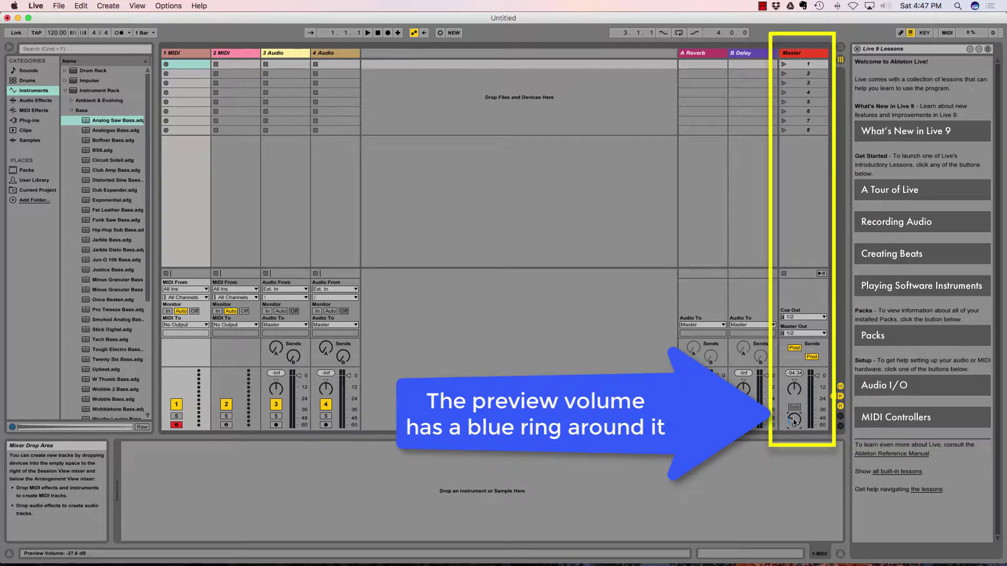
- Raise the preview volume on the Master track and load Analog Saw Bass.adg onto the first MIDI track
{"action": "left_click", "coordinate": [104, 124]}
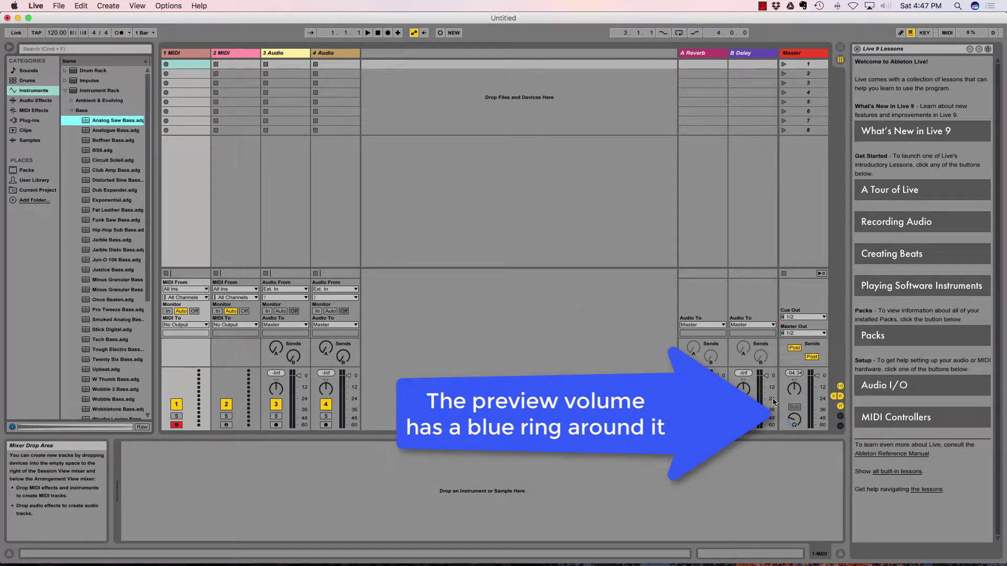
{"action": "left_click_drag", "start_coordinate": [794, 419], "coordinate": [794, 415]}
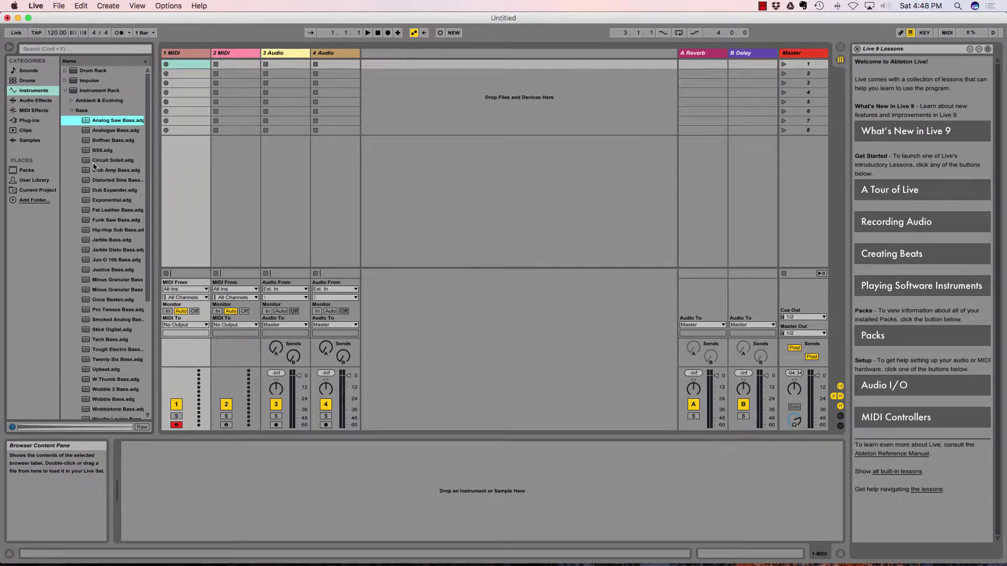
{"action": "double_click", "coordinate": [97, 122]}
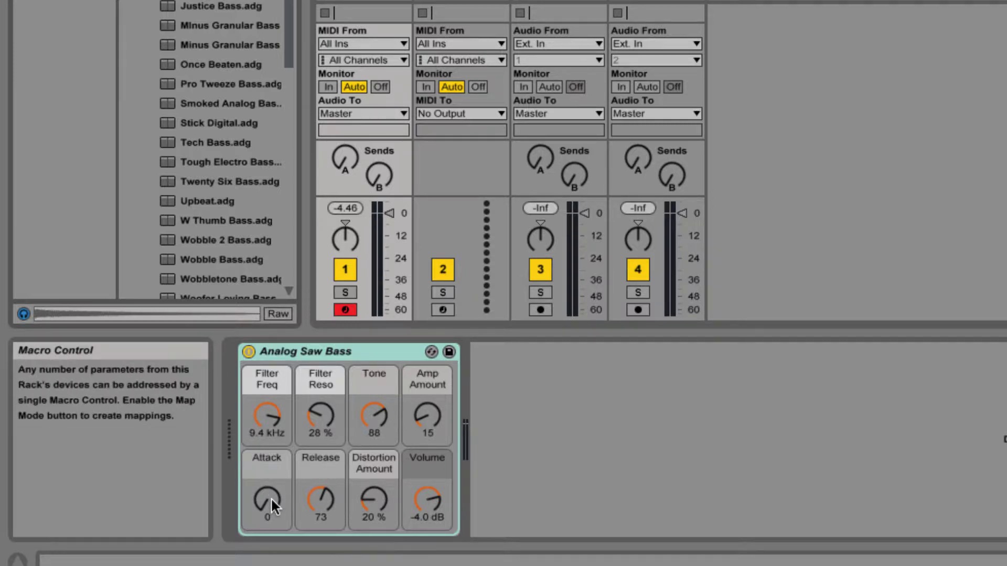
- Raise the Attack macro of the Analog Saw Bass device to try the sound, and return it to 0
{"action": "left_click_drag", "start_coordinate": [270, 497], "coordinate": [270, 450]}
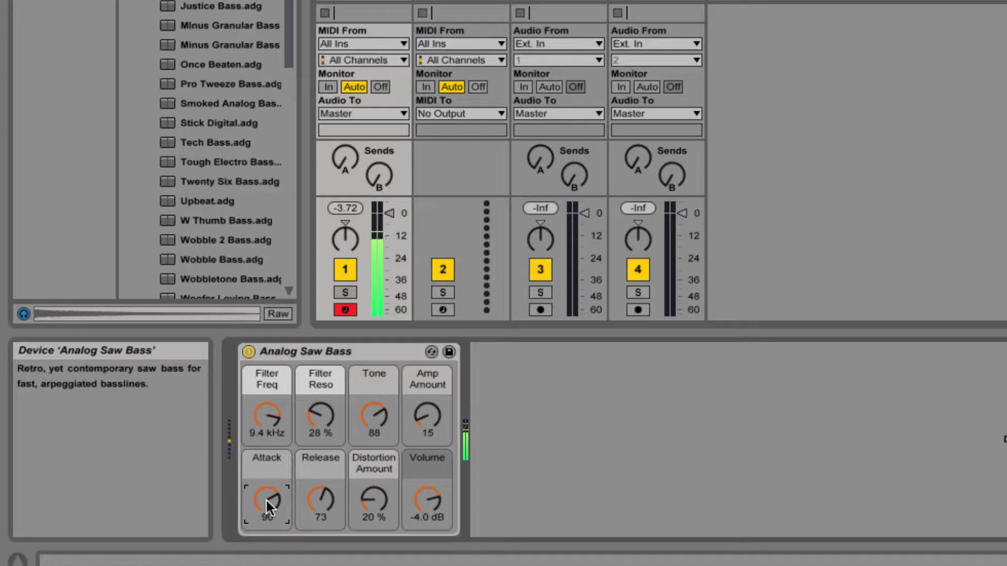
{"action": "mouse_move", "coordinate": [265, 499]}
{"action": "left_mouse_down"}
{"action": "mouse_move", "coordinate": [266, 517]}
{"action": "mouse_move", "coordinate": [266, 487]}
{"action": "mouse_move", "coordinate": [266, 504]}
{"action": "left_mouse_up"}
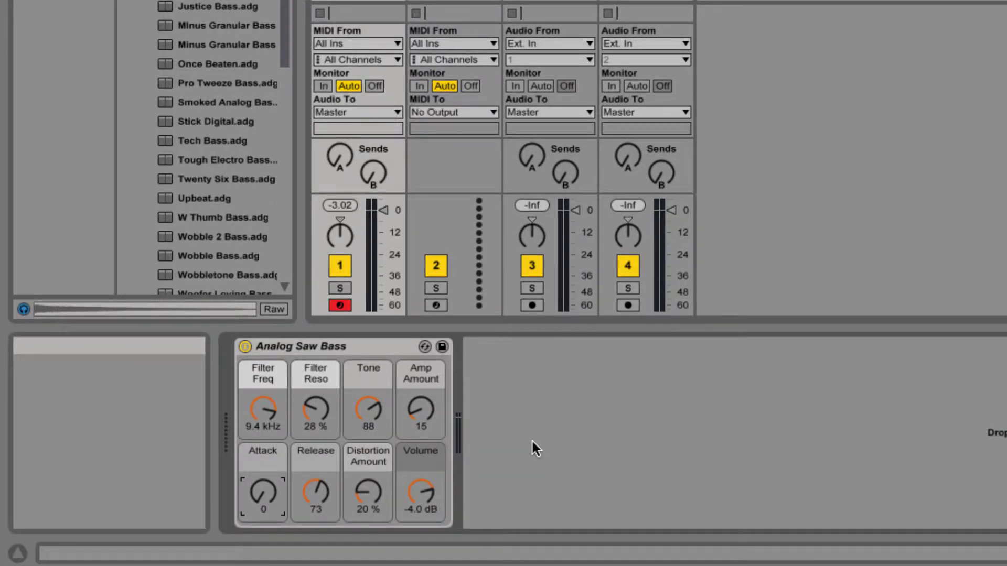
- Delete the Analog Saw Bass device from the first track and undo the deletion
{"action": "right_click", "coordinate": [362, 347]}
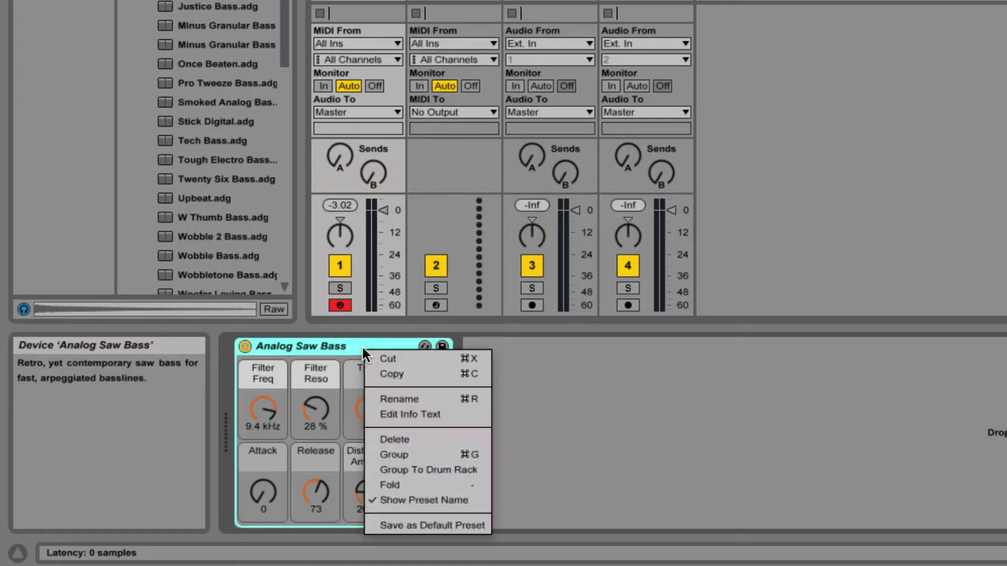
{"action": "left_click", "coordinate": [388, 438]}
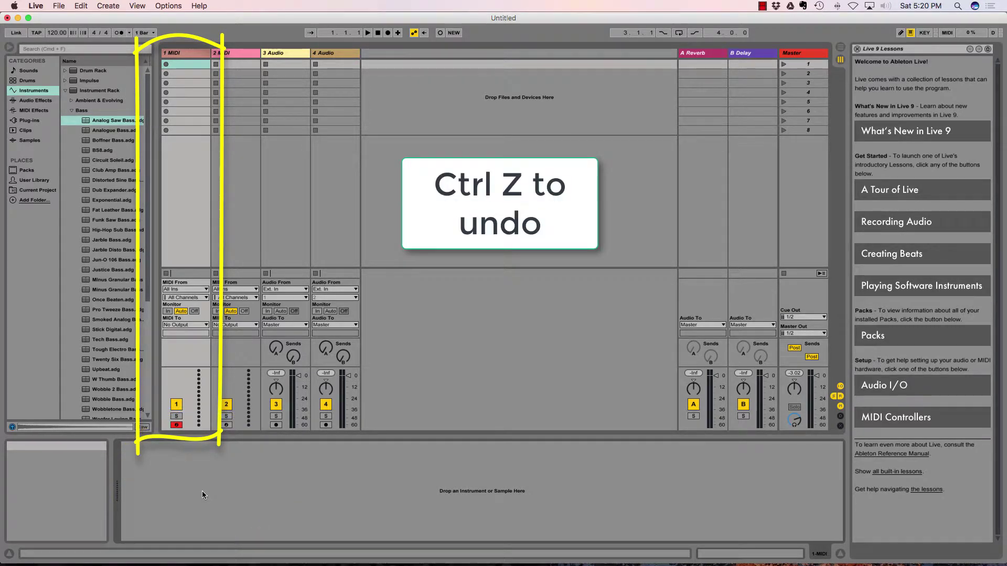
{"action": "key", "text": "Return"}
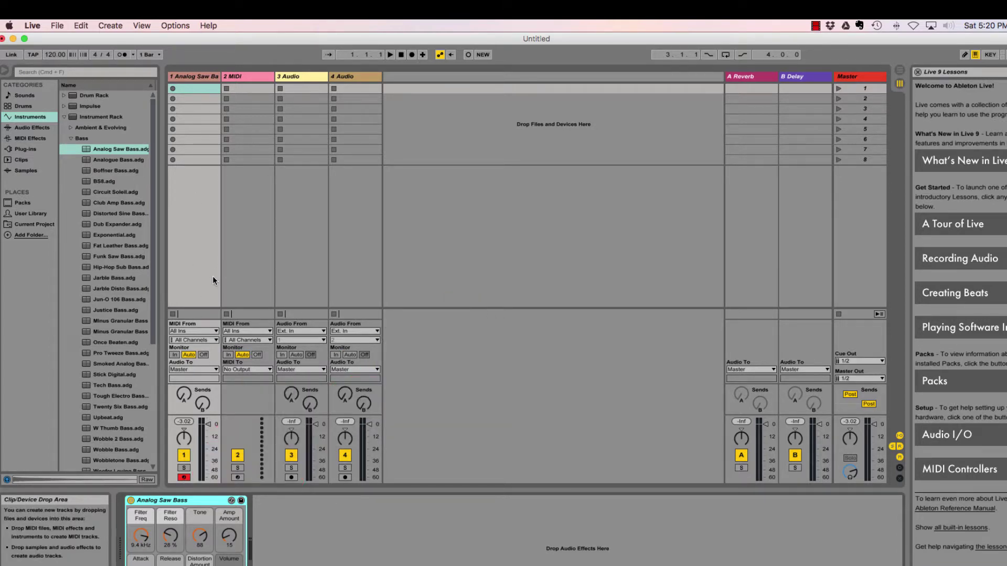
- Arm track 2 MIDI for recording together with the first track, and disarm it again
{"action": "left_click", "coordinate": [237, 477], "text": "super"}
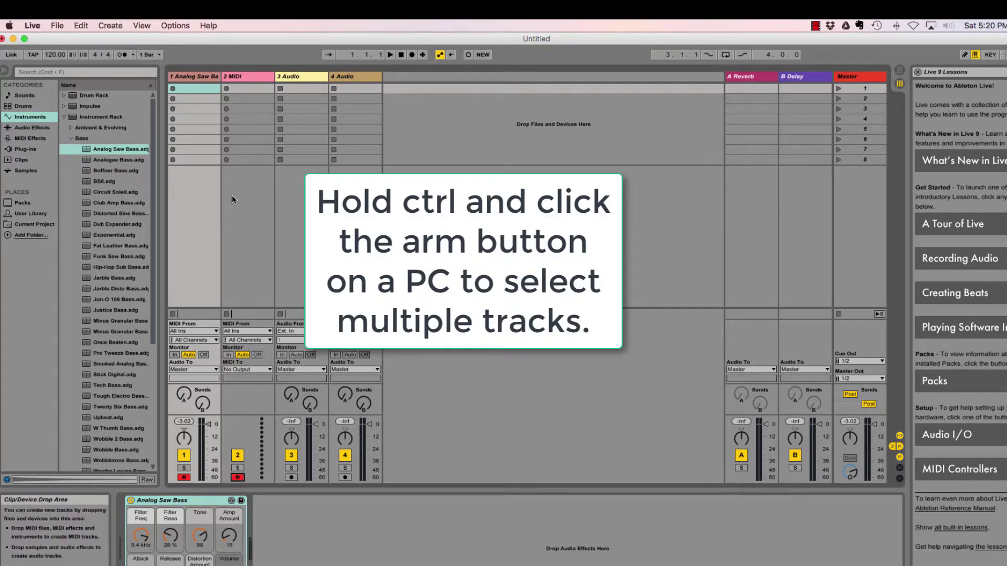
{"action": "left_click", "coordinate": [238, 477], "text": "super"}
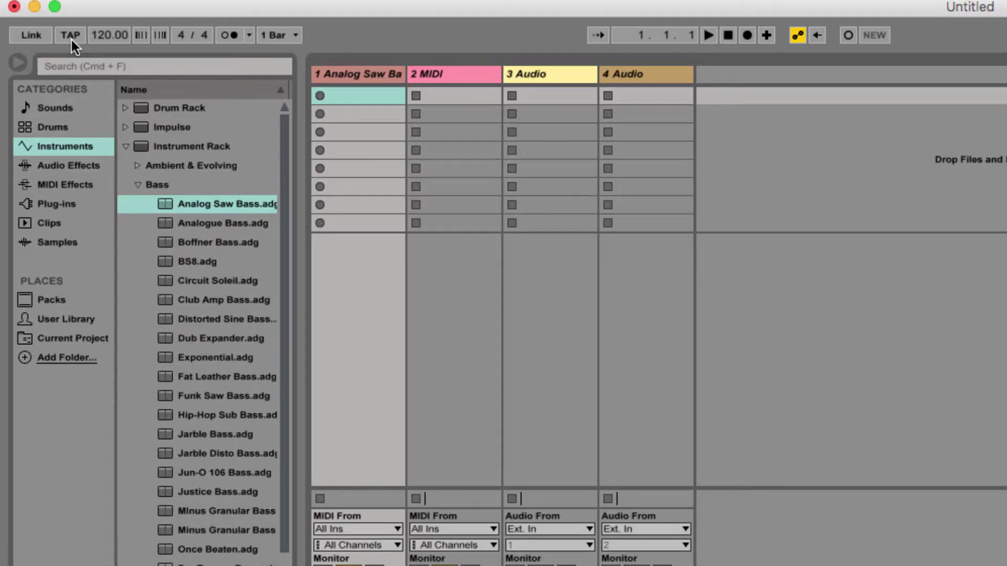
- Try tapping in a tempo, stop the transport, and set the tempo to 130.00
{"action": "left_click", "coordinate": [71, 40]}
{"action": "left_click", "coordinate": [71, 40]}
{"action": "left_click", "coordinate": [72, 40]}
{"action": "left_click", "coordinate": [728, 35]}
{"action": "left_click", "coordinate": [728, 35]}
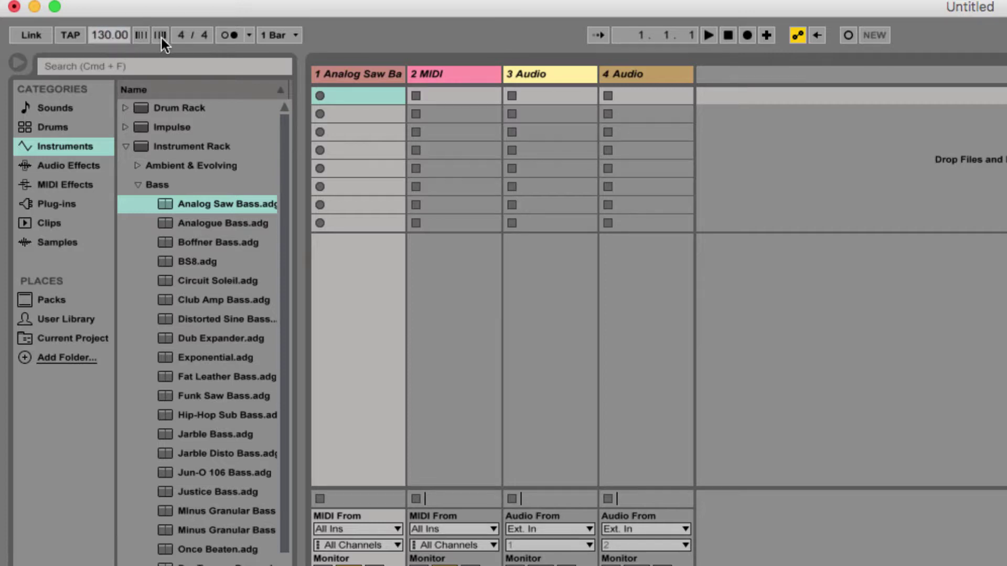
- Turn on the metronome with a 1 Bar count-in and record a clip in the first slot of the Analog Saw Bass track
{"action": "left_click", "coordinate": [244, 37]}
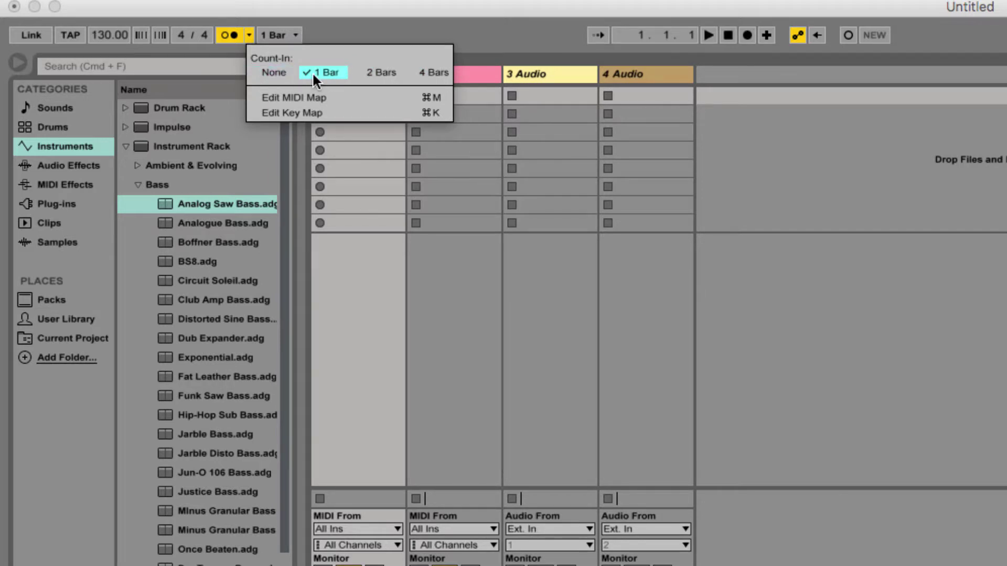
{"action": "left_click", "coordinate": [334, 33]}
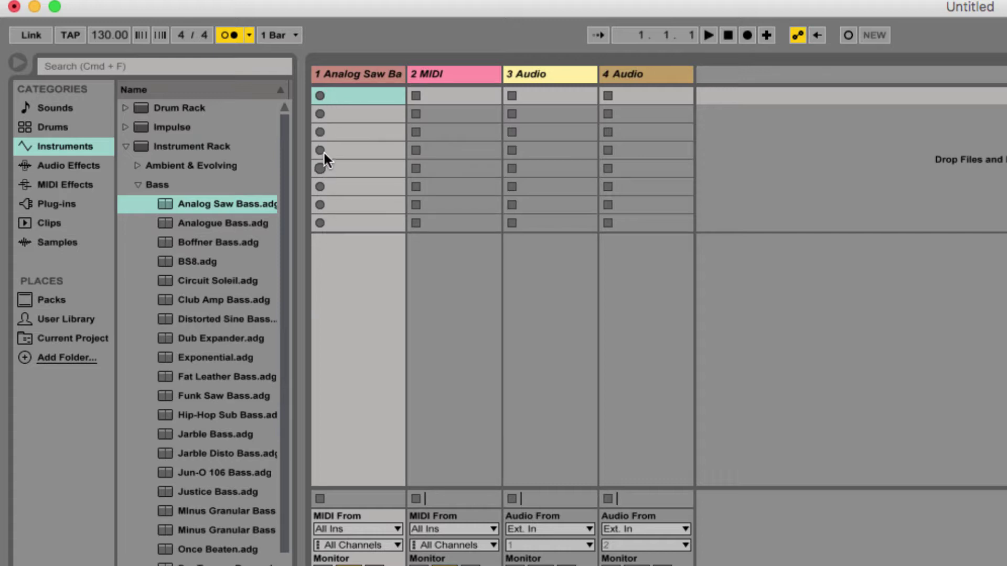
{"action": "left_click", "coordinate": [322, 96]}
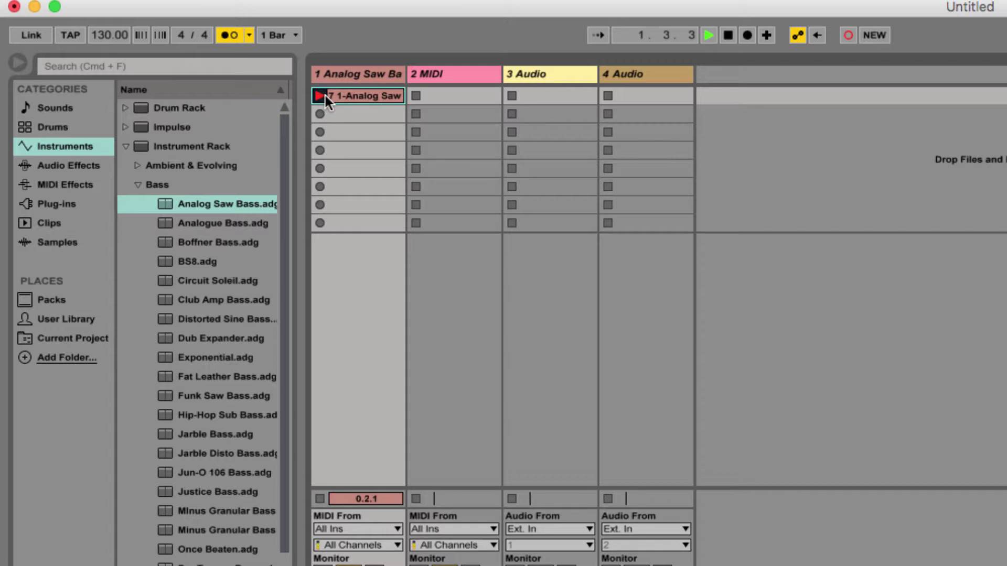
{"action": "left_click", "coordinate": [326, 95]}
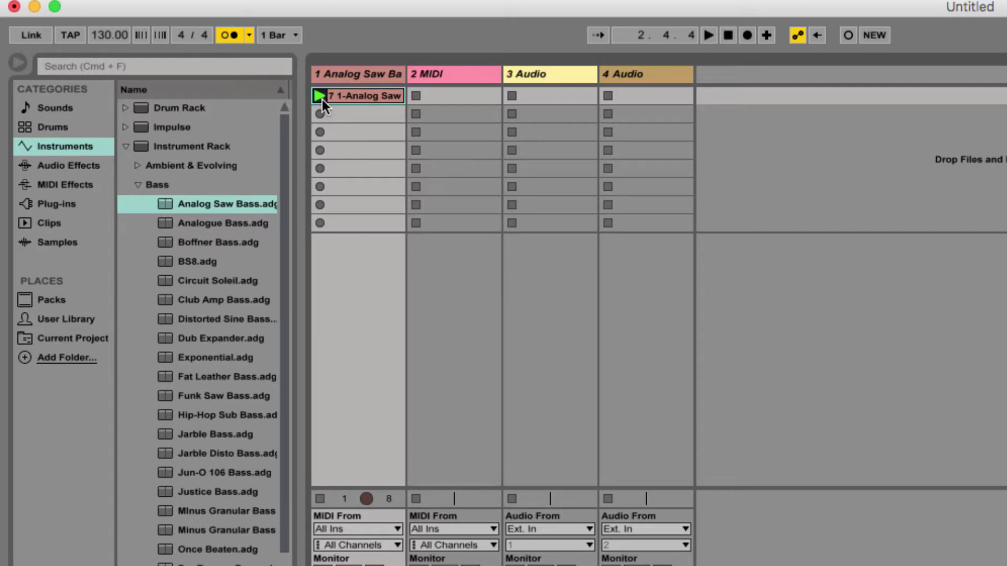
- Play back the first recorded clip on the Analog Saw Bass track and stop it
{"action": "left_click", "coordinate": [322, 99]}
{"action": "left_click", "coordinate": [320, 498]}
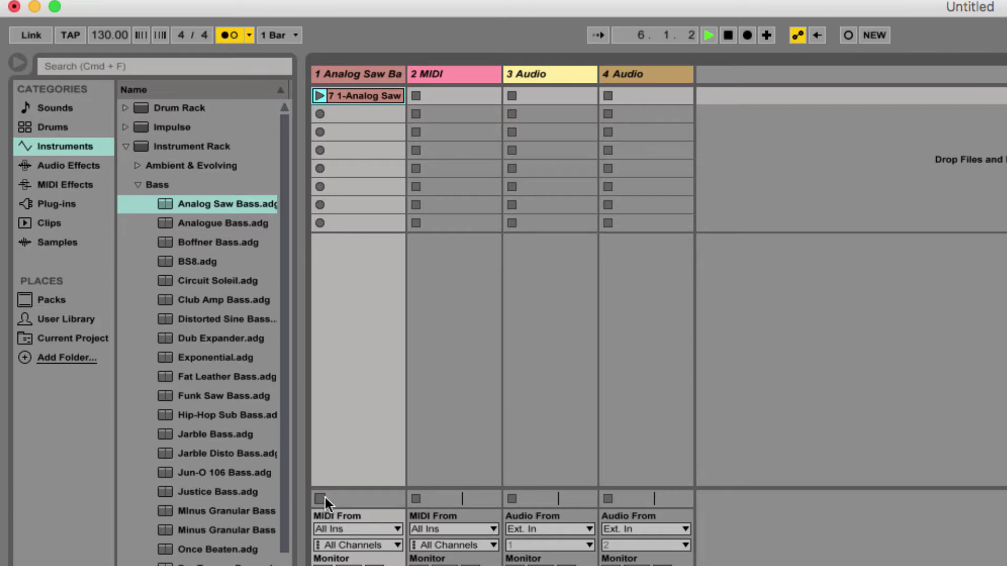
- Switch the metronome off and on again while the transport runs, and stop playback
{"action": "left_click", "coordinate": [229, 34]}
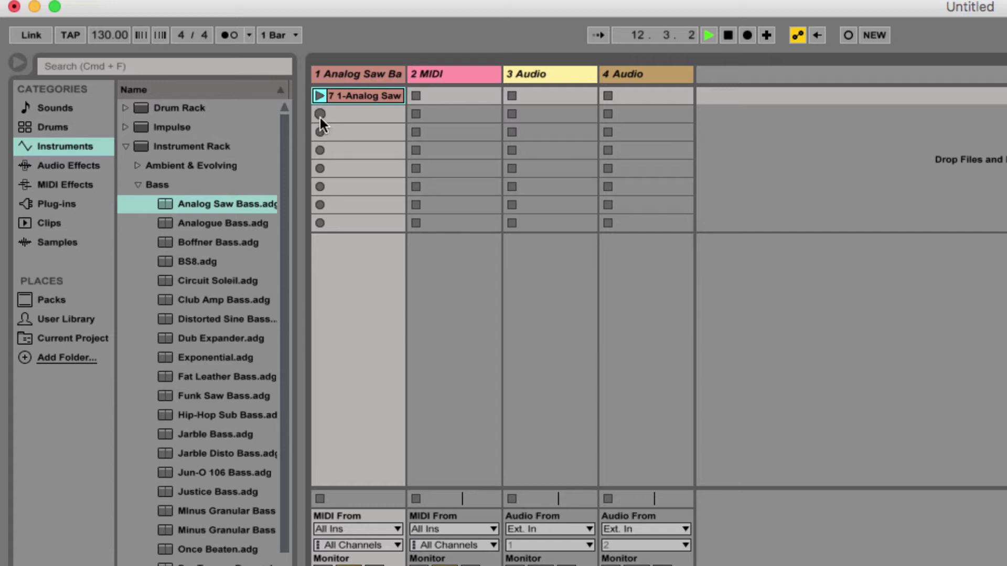
{"action": "left_click", "coordinate": [229, 36]}
{"action": "key", "text": "space"}
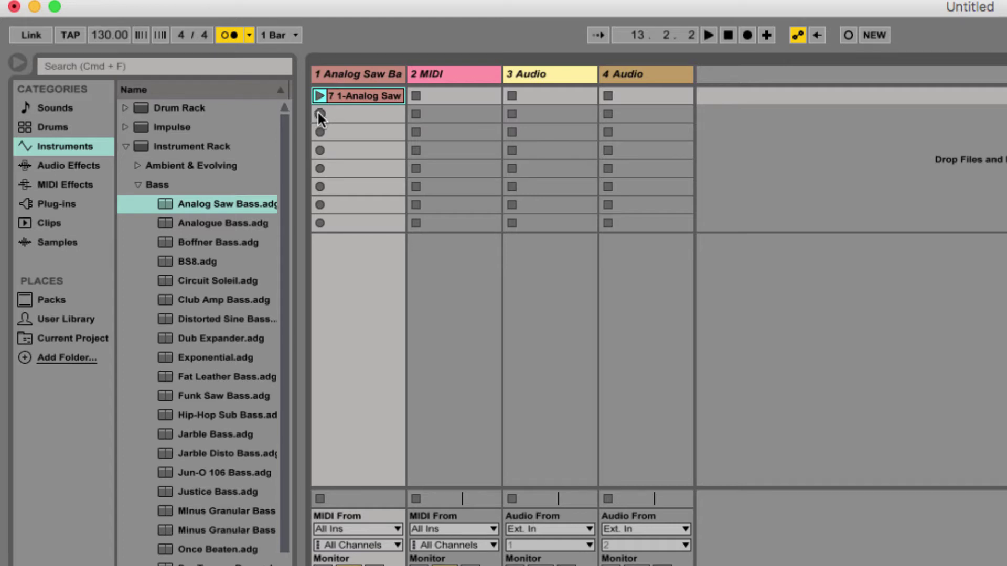
- Record clips in the second and third slots of the Analog Saw Bass track, and stop the transport
{"action": "left_click", "coordinate": [319, 113]}
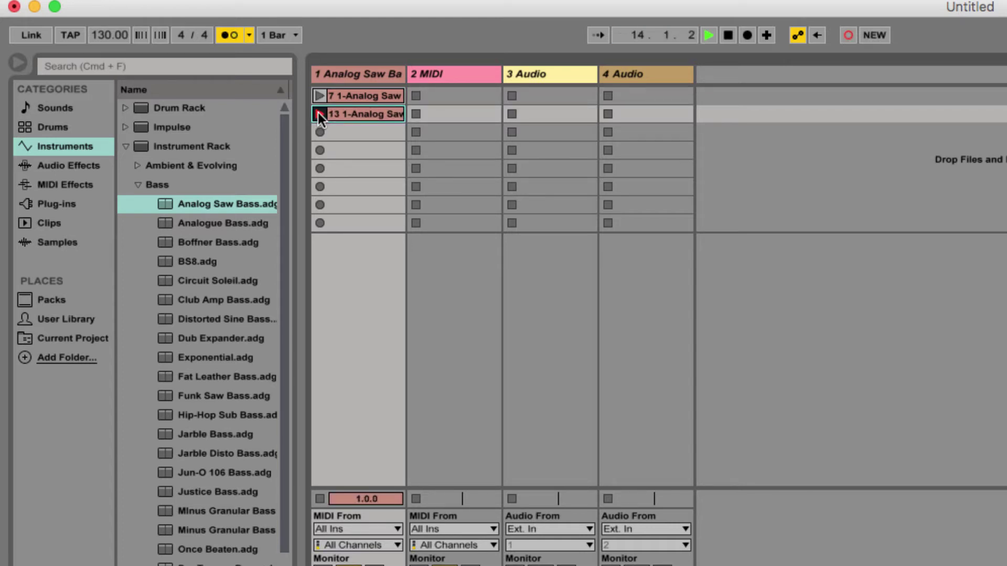
{"action": "left_click", "coordinate": [320, 131]}
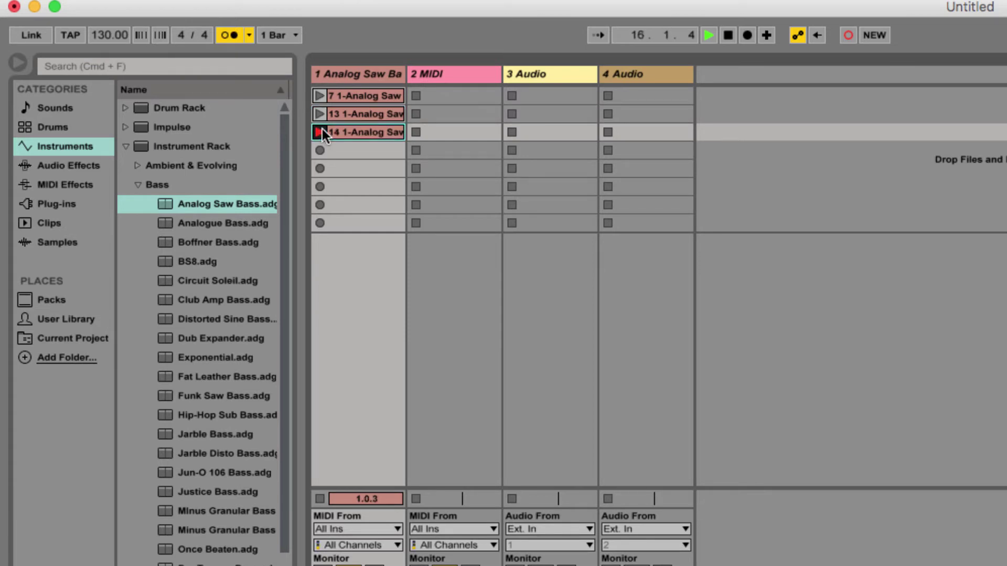
{"action": "key", "text": "space"}
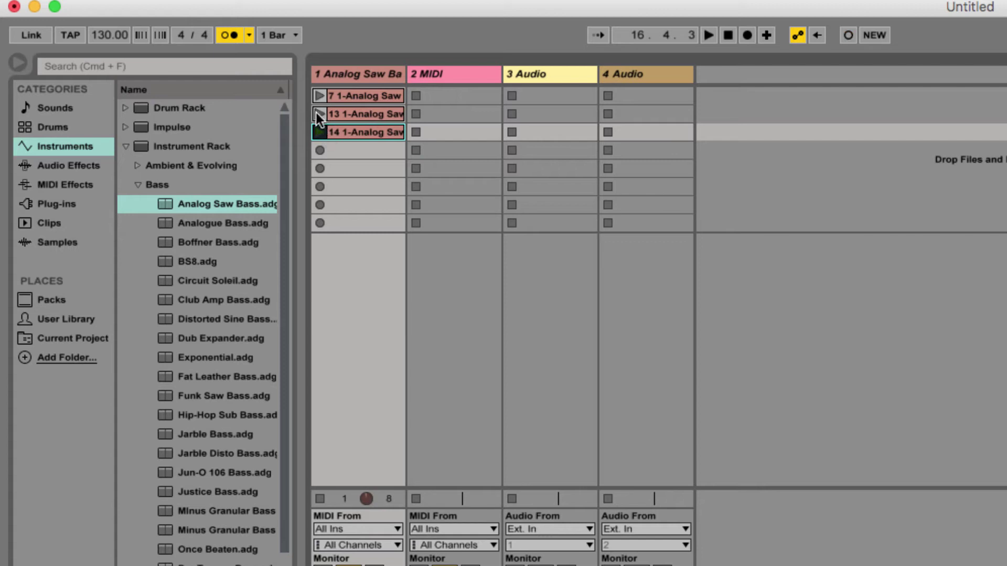
- Launch the second, third, first and third clips of the Analog Saw Bass track in turn to hear them
{"action": "left_click", "coordinate": [320, 117]}
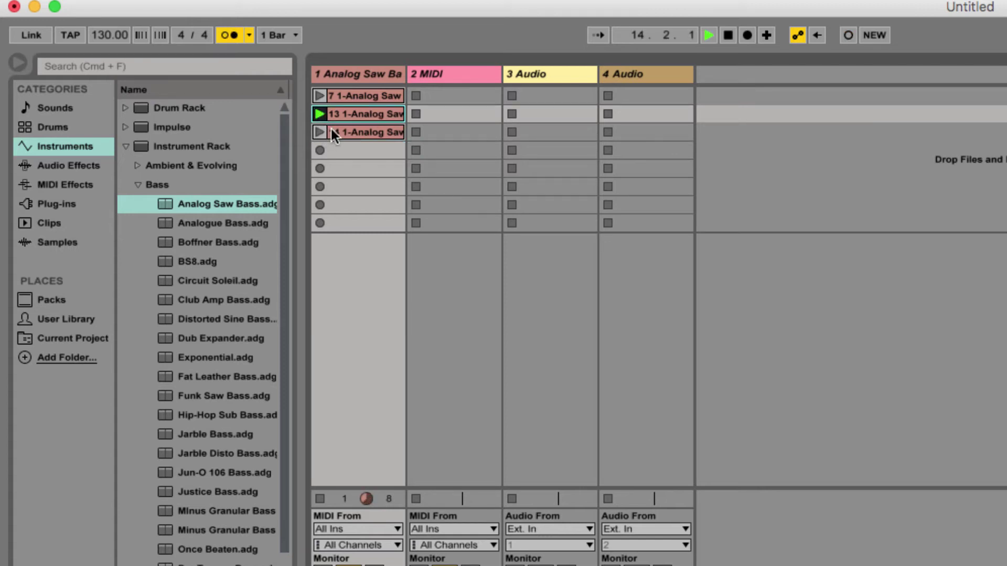
{"action": "left_click", "coordinate": [320, 135]}
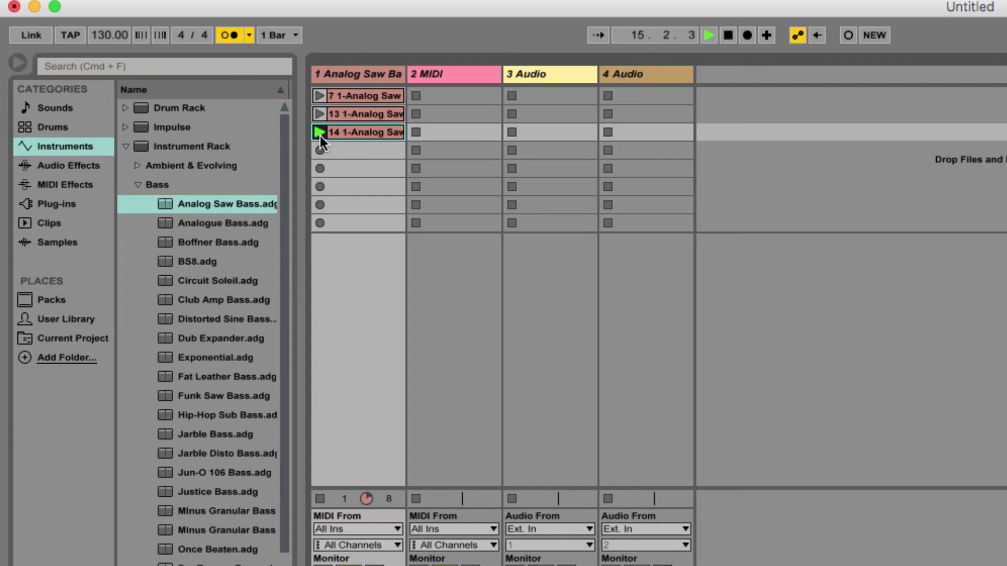
{"action": "left_click", "coordinate": [319, 96]}
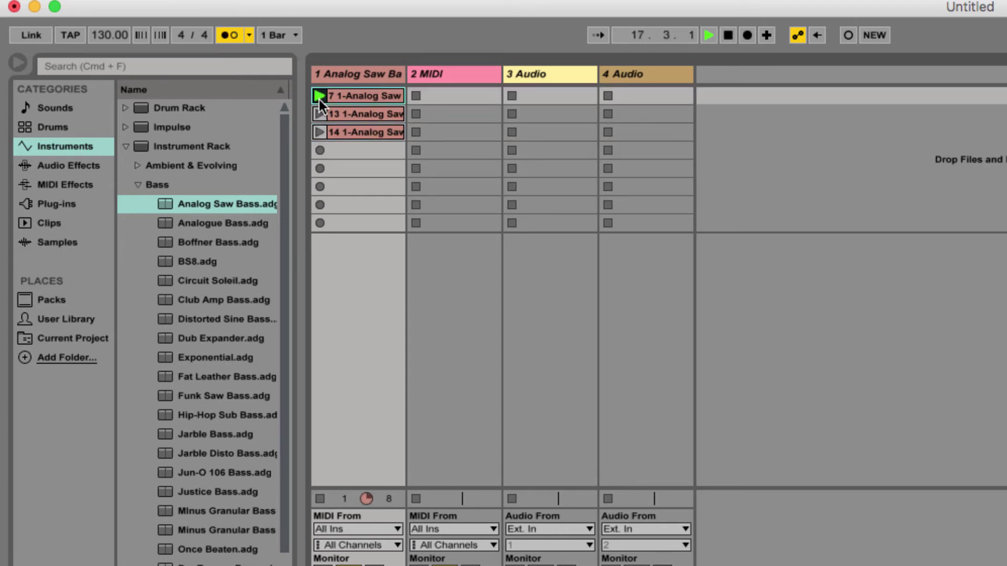
{"action": "left_click", "coordinate": [320, 132]}
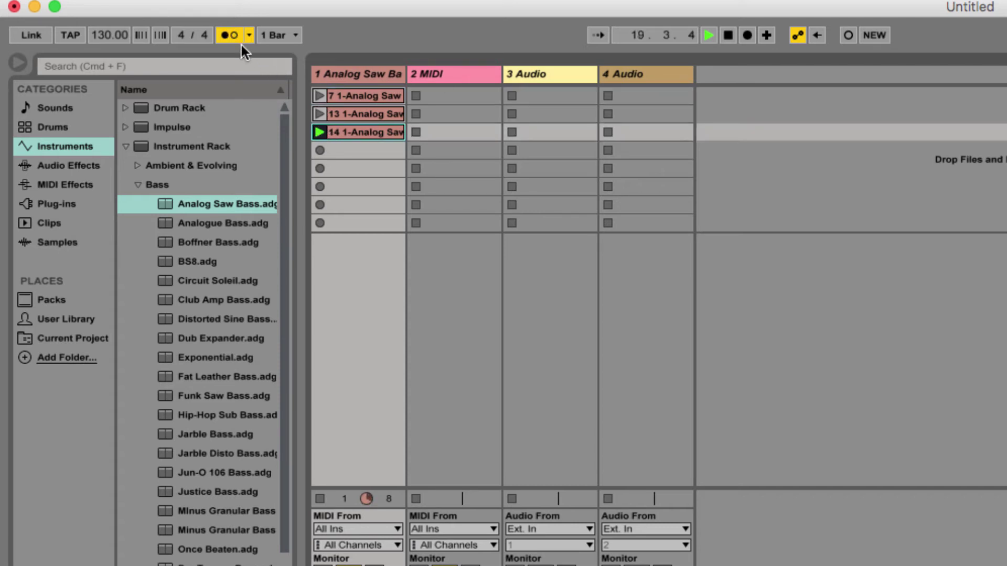
- Turn the metronome off and stop playback
{"action": "left_click", "coordinate": [228, 35]}
{"action": "left_click", "coordinate": [728, 35]}
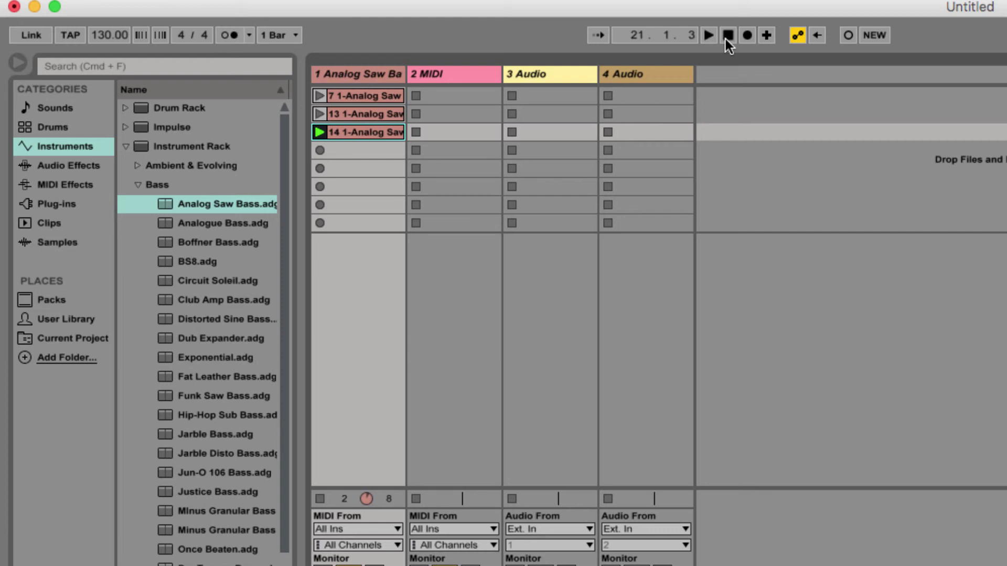